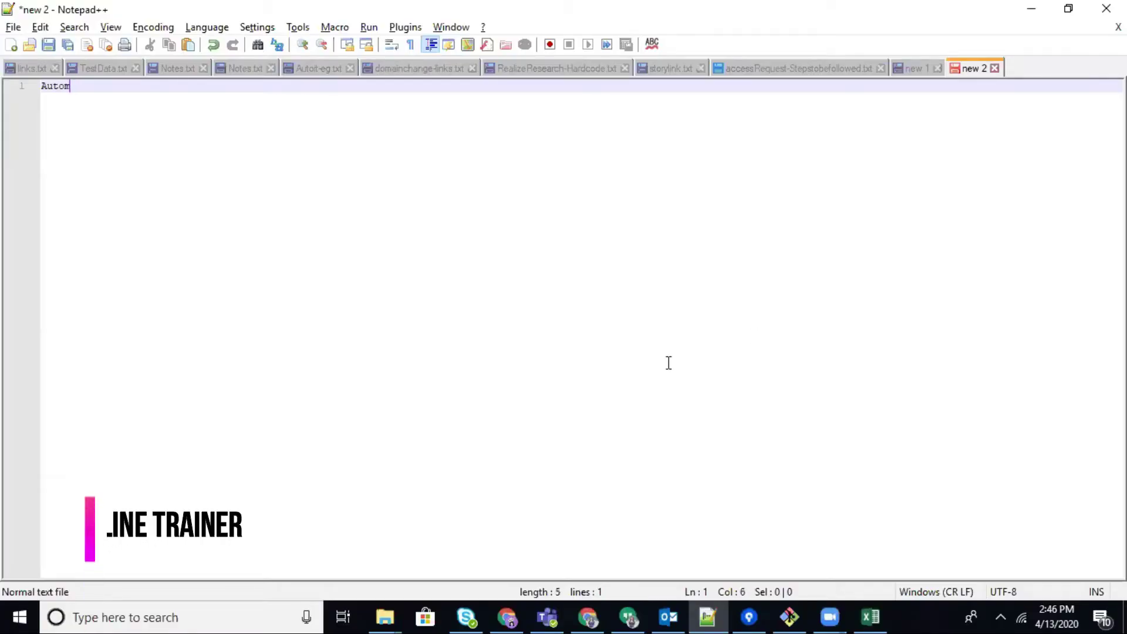
text(atin)
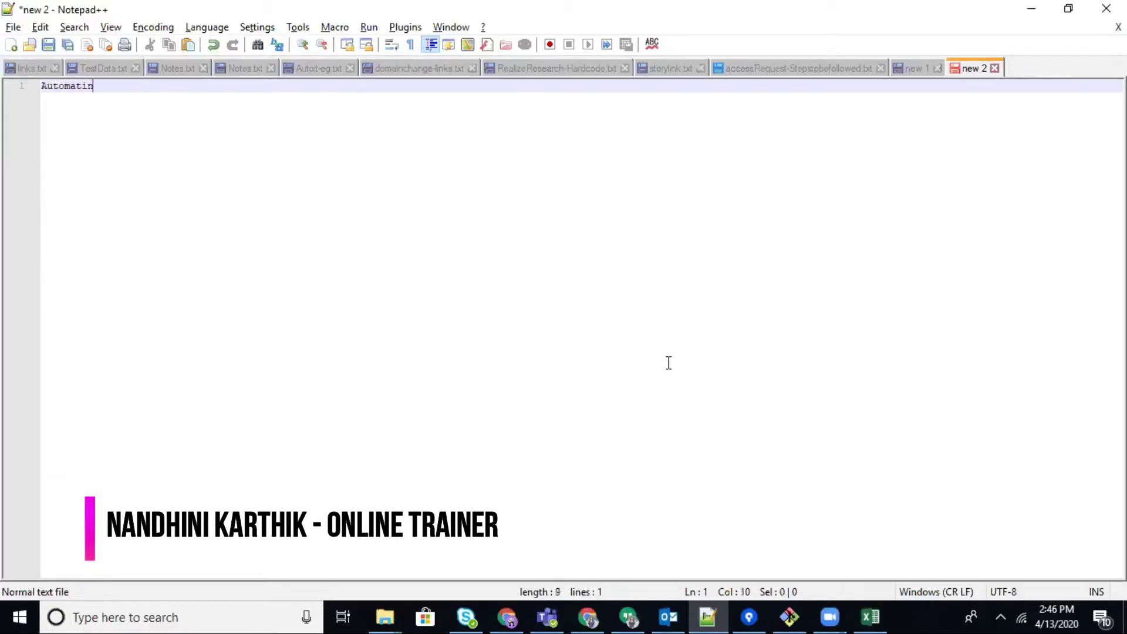
text(on)
Step: Write the heading 'Automation testing' and the line 'basically - Regression phase', fixing typos
key(BackSpace)
key(BackSpace)
key(BackSpace)
text(on testing)
key(Return)
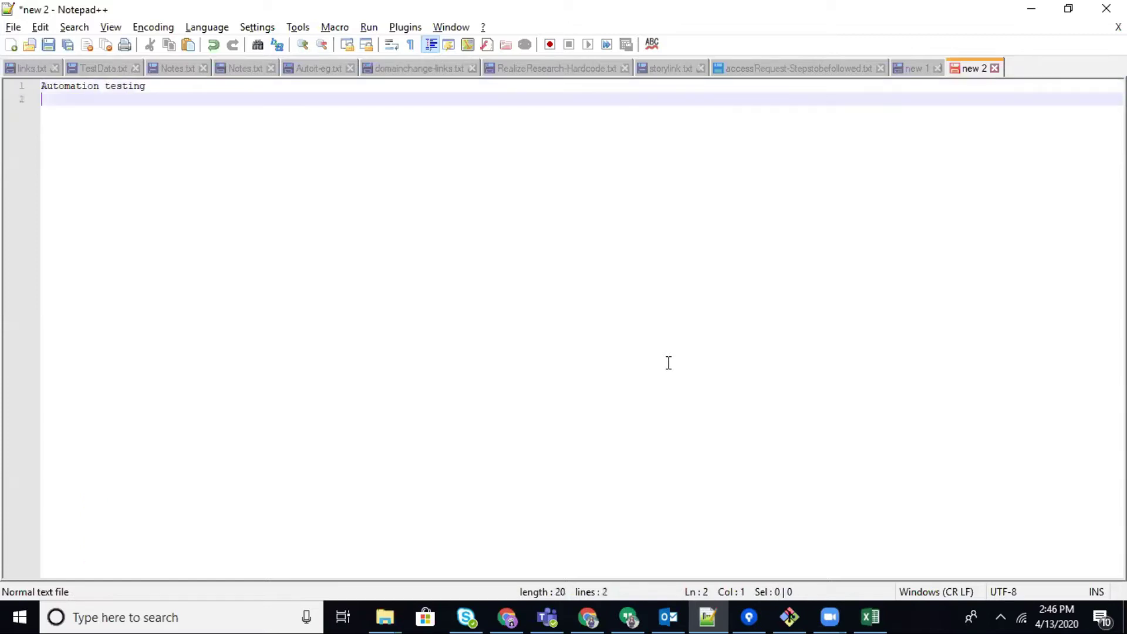
text(n)
key(BackSpace)
text(basically -)
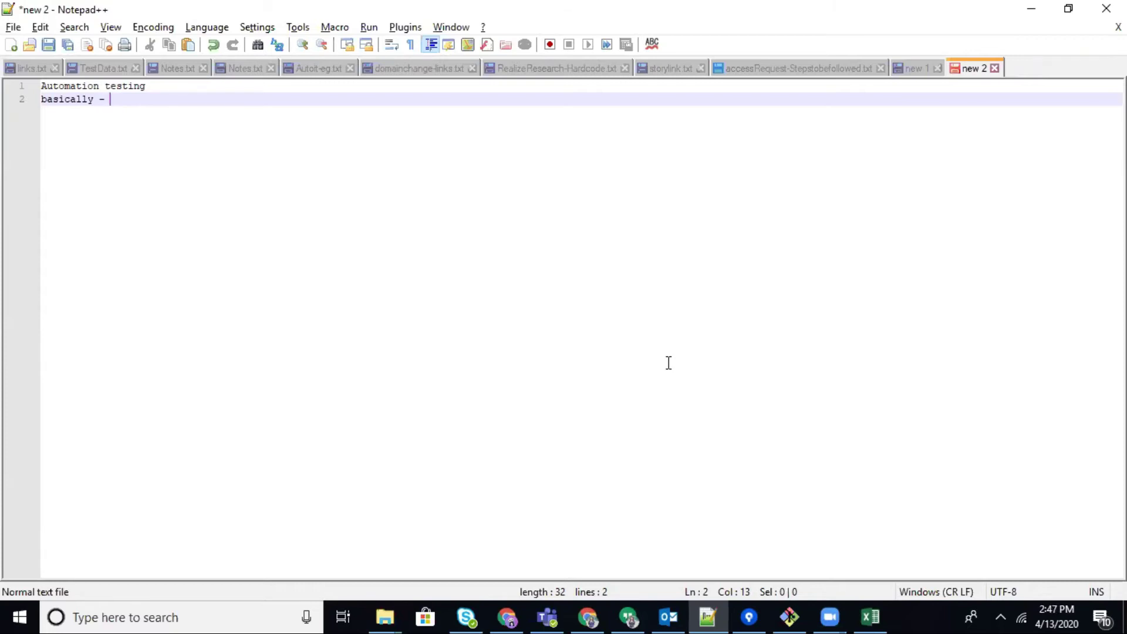
text(Regression )
text(phase)
key(Return)
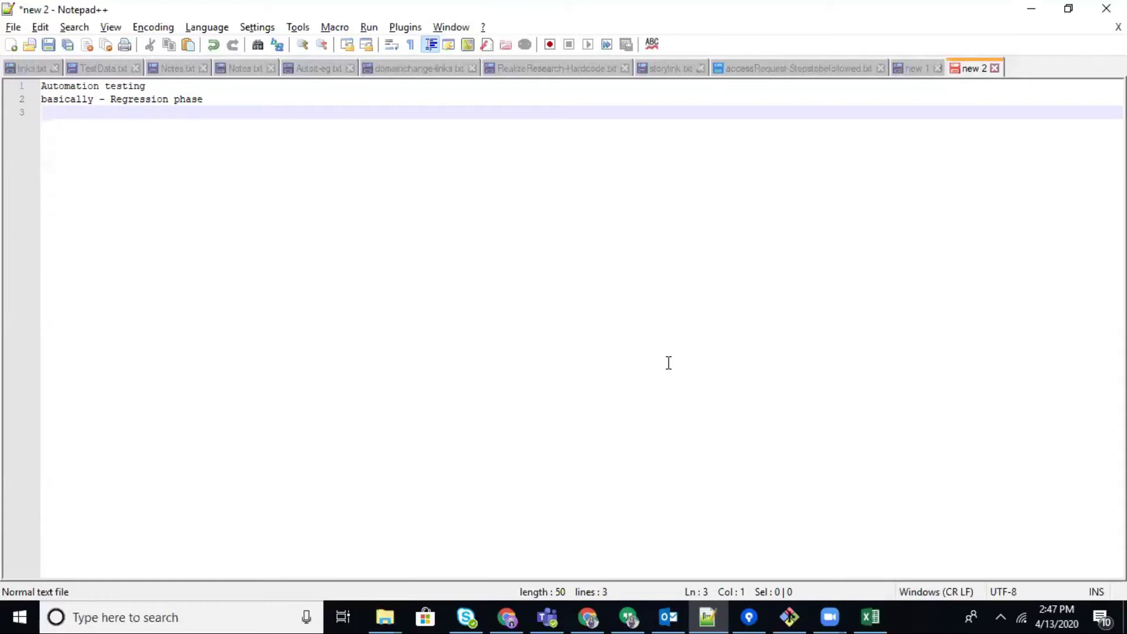
Step: Add the line 'opensource and cost' after a blank line, fixing the 'opens urce' typo
key(Return)
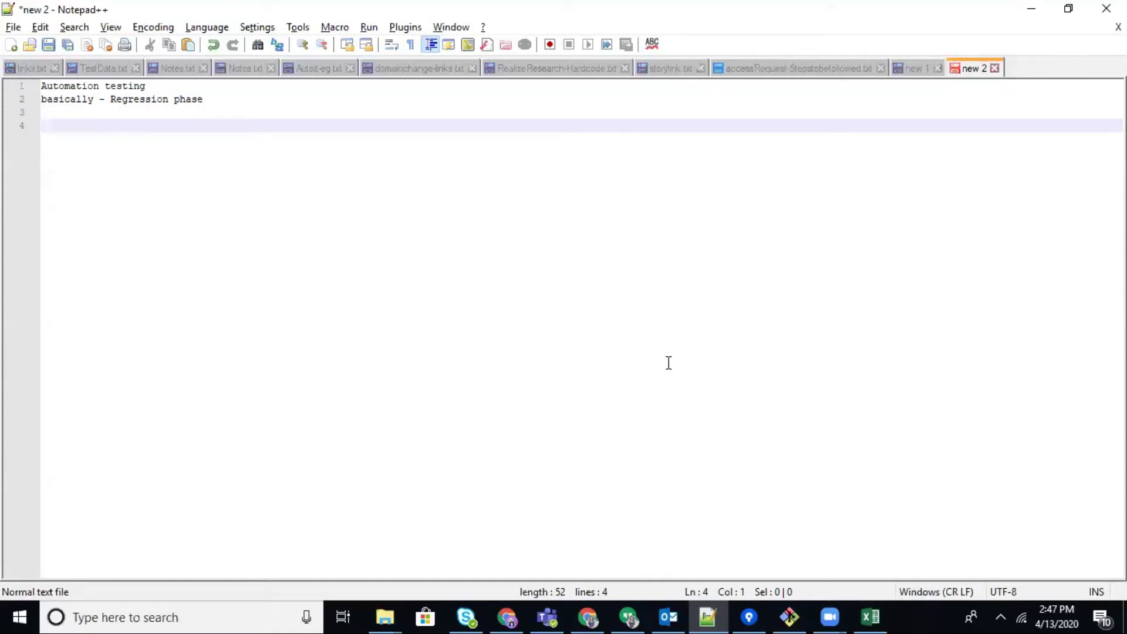
text(o)
text(pens urce and cost)
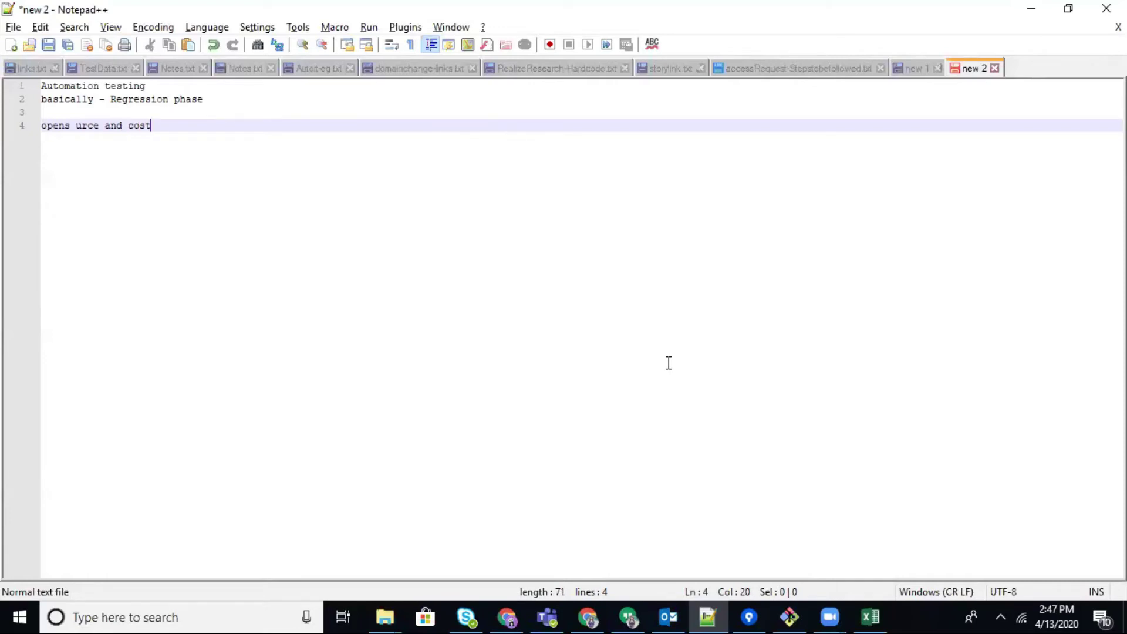
key(Left)
key(Left)
key(Left)
key(Left)
key(Left)
key(Left)
key(BackSpace)
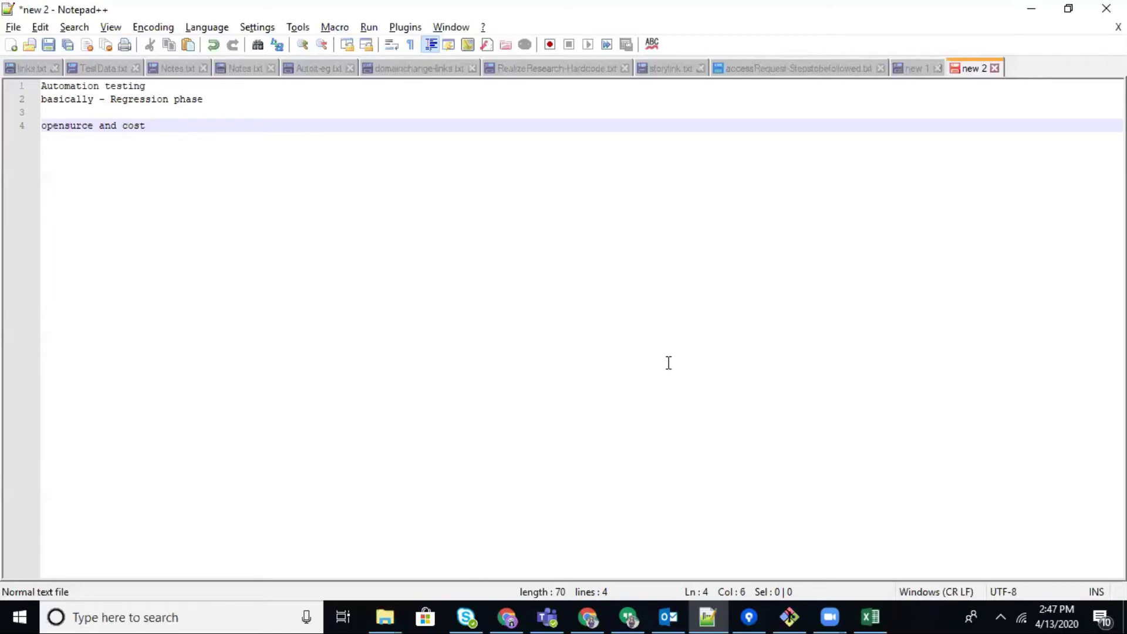
text(o)
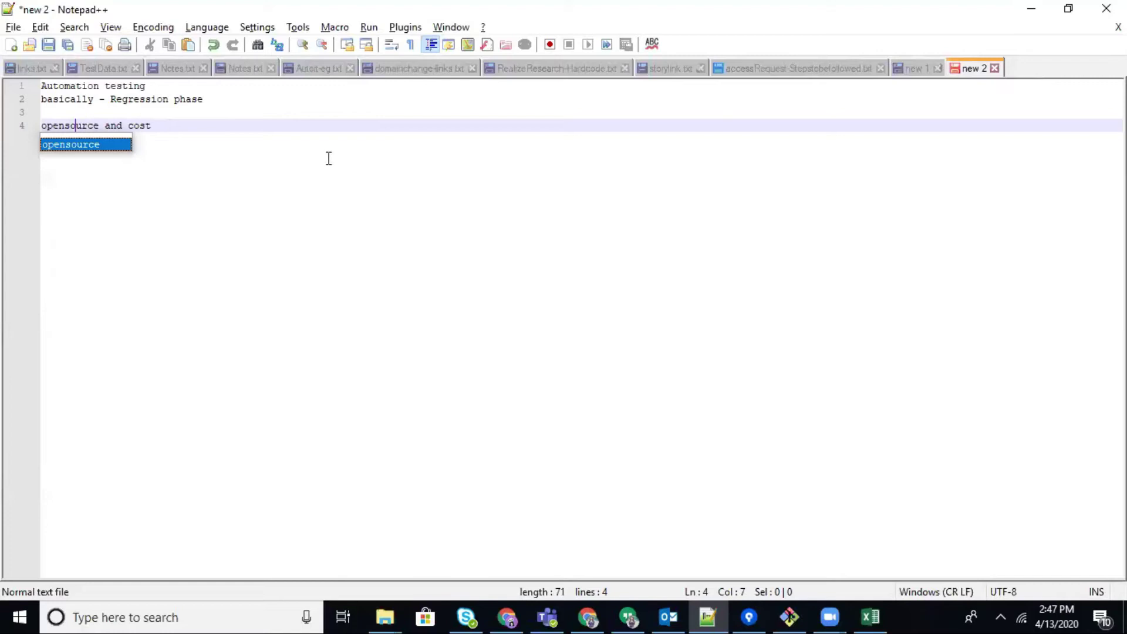
key(End)
Step: Add the lines 'Mobile downloadable appln' and 'web downloadable' after a blank line
key(Return)
key(Return)
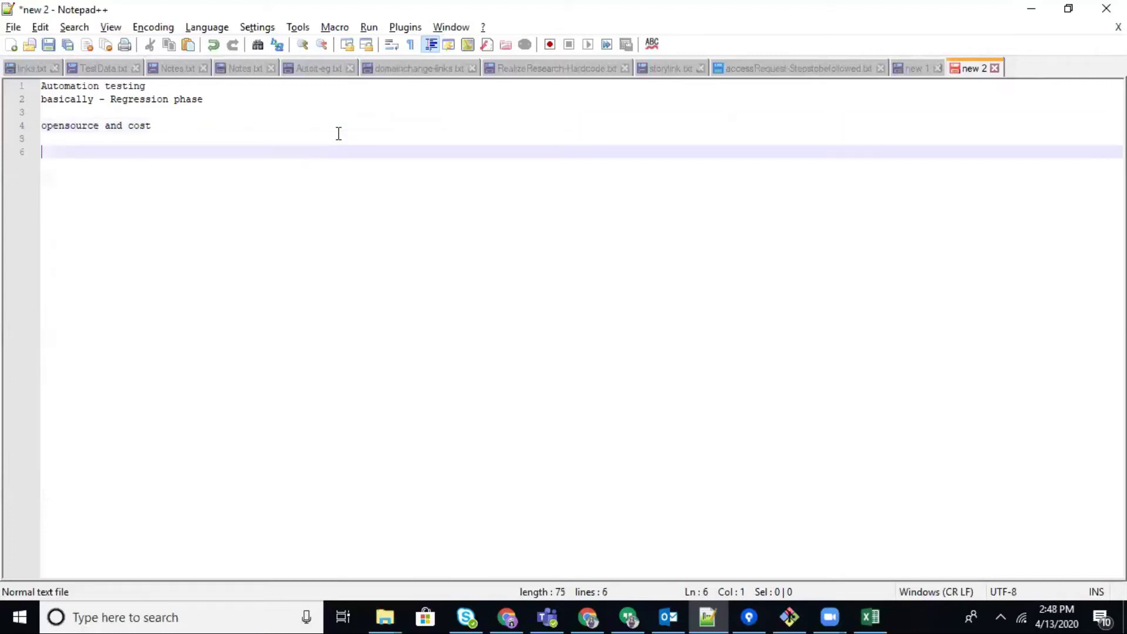
text(Mobil)
text(e downl)
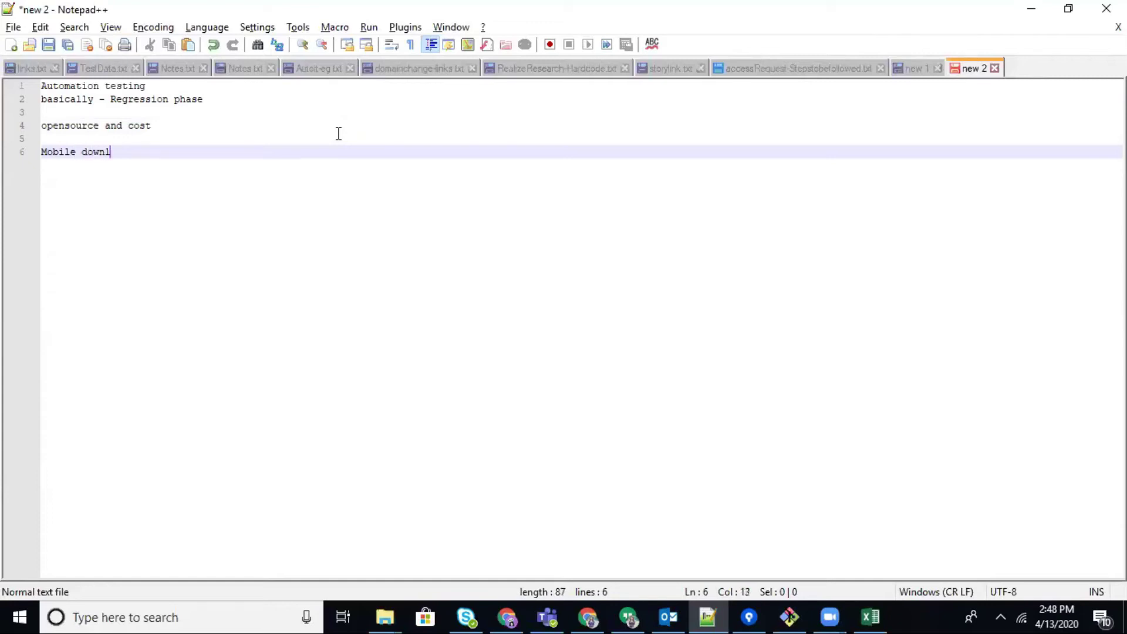
text(oadable appl)
text(n)
key(Return)
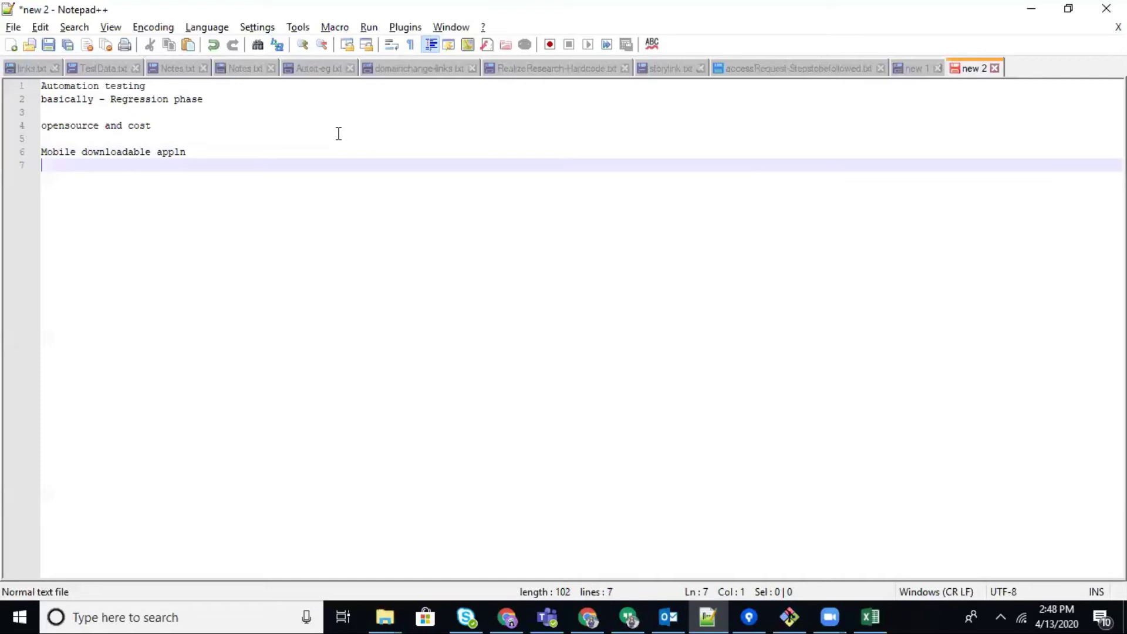
text(web dow)
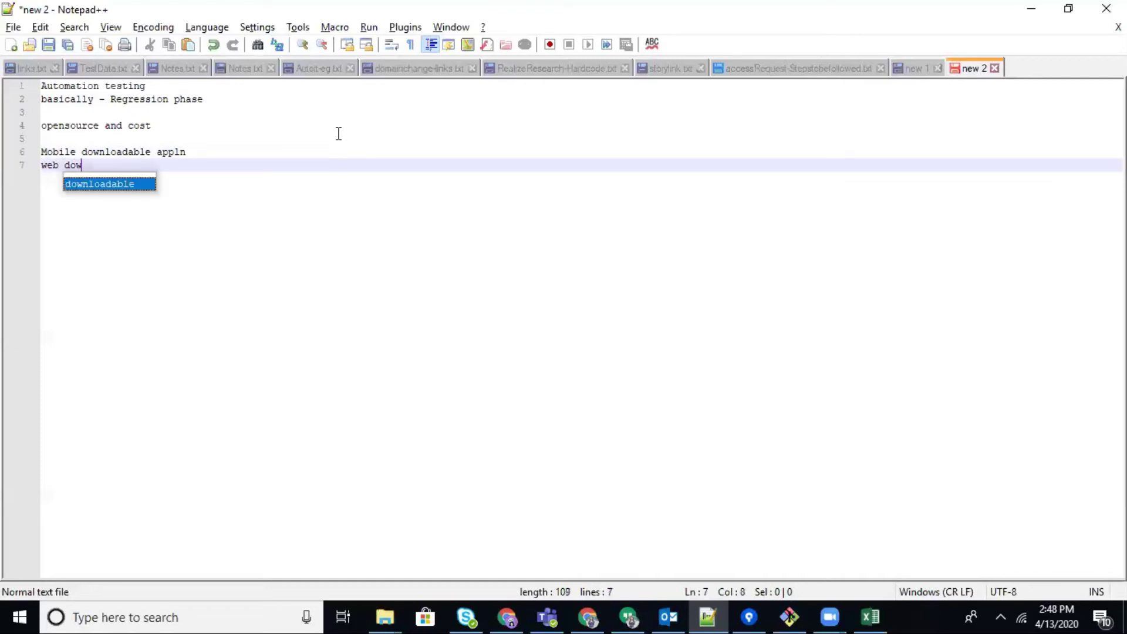
text(nloadable)
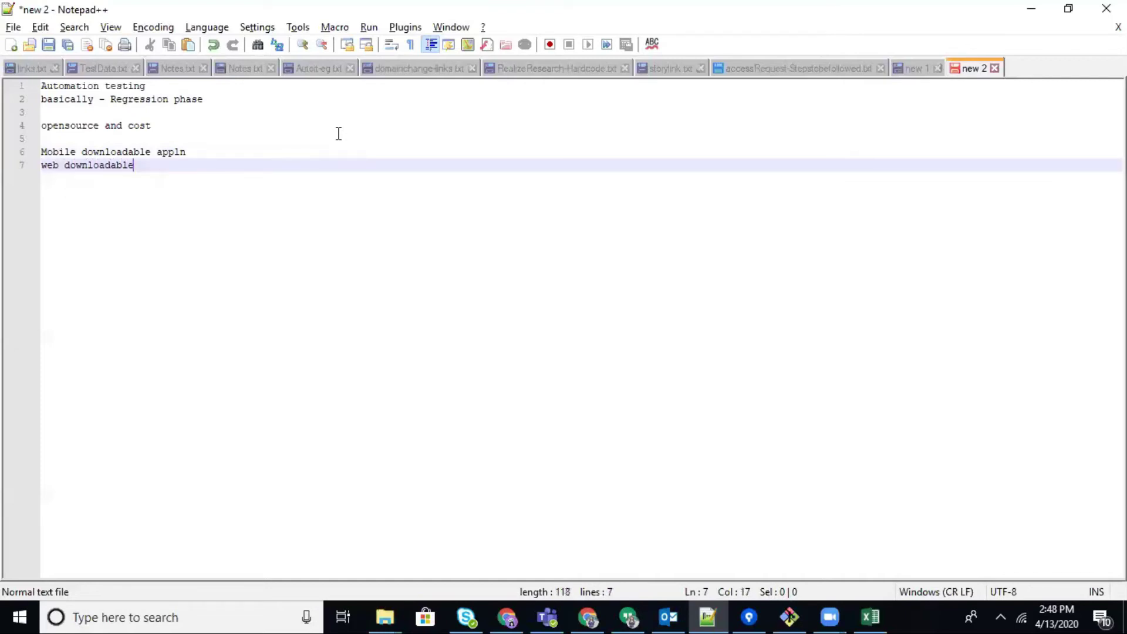
text( ap)
key(BackSpace)
key(BackSpace)
key(BackSpace)
key(Return)
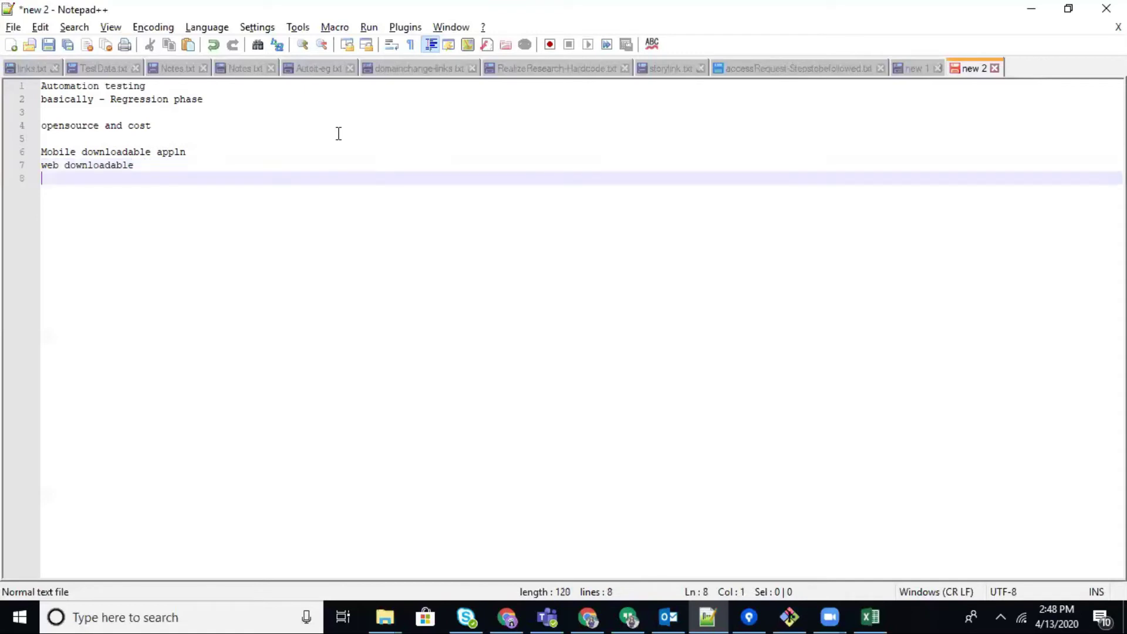
text(mobile bro)
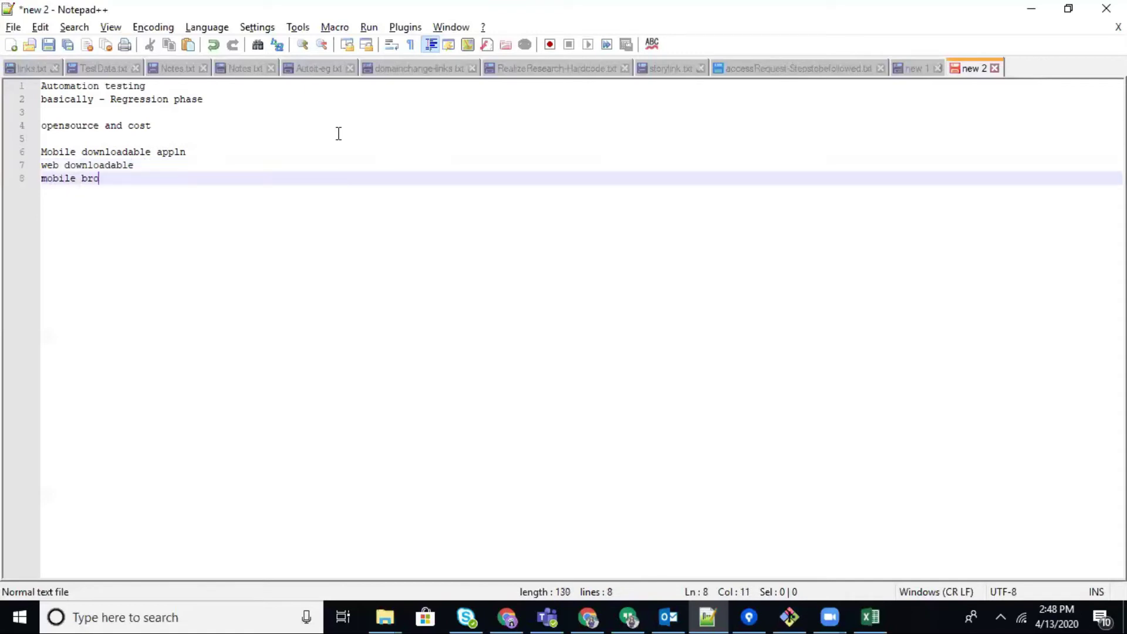
text(sw)
Step: Add the lines 'mobile broaser' and 'web browser', rewriting line 9
key(BackSpace)
key(BackSpace)
text(wser)
key(Return)
text(mobile do)
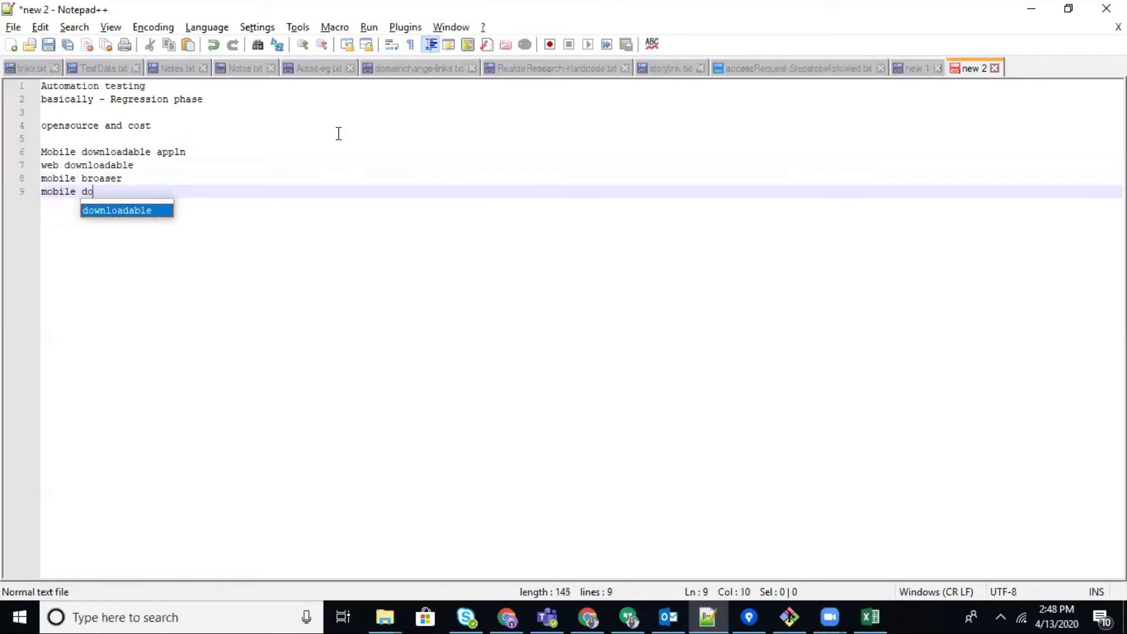
text(wnlodad)
key(BackSpace)
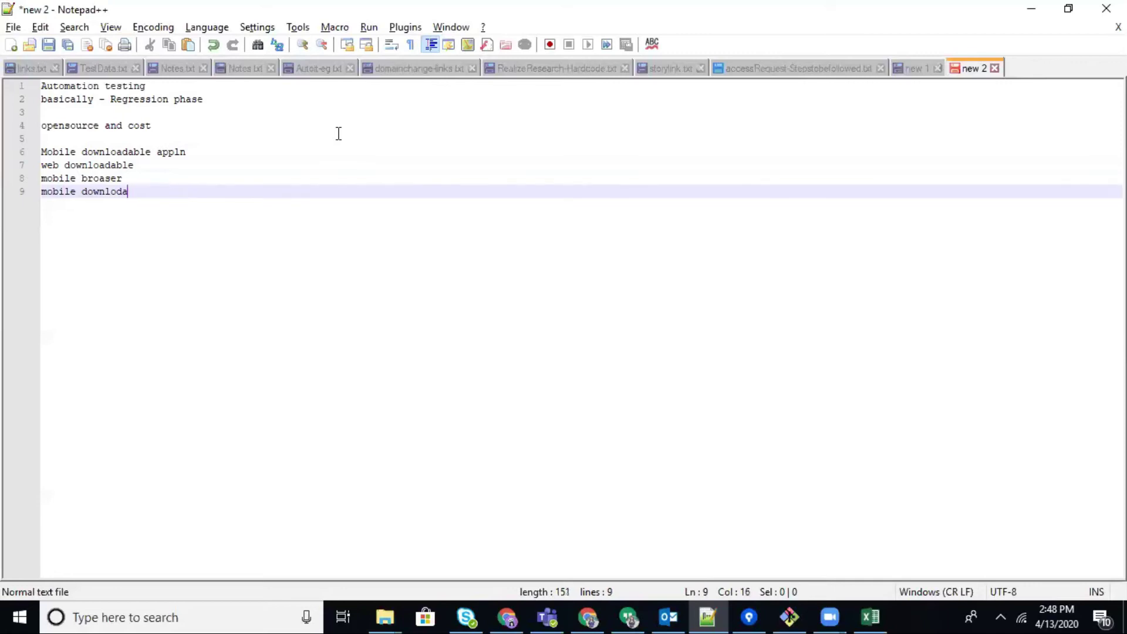
key(BackSpace)
key(BackSpace)
key(BackSpace)
key(BackSpace)
key(BackSpace)
key(BackSpace)
key(BackSpace)
text(web browser)
click(259, 147)
text(-)
text(perfec)
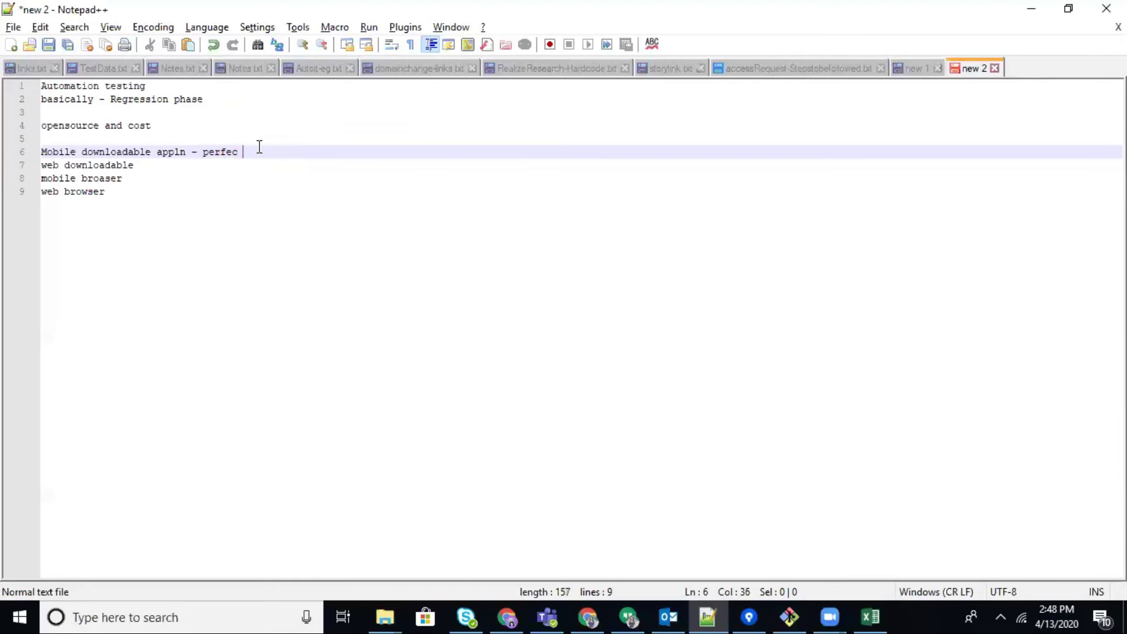
Step: Append ' - perfecto mobile,appium' to line 6 and dismiss the OneDrive notification
key(BackSpace)
text(to mo)
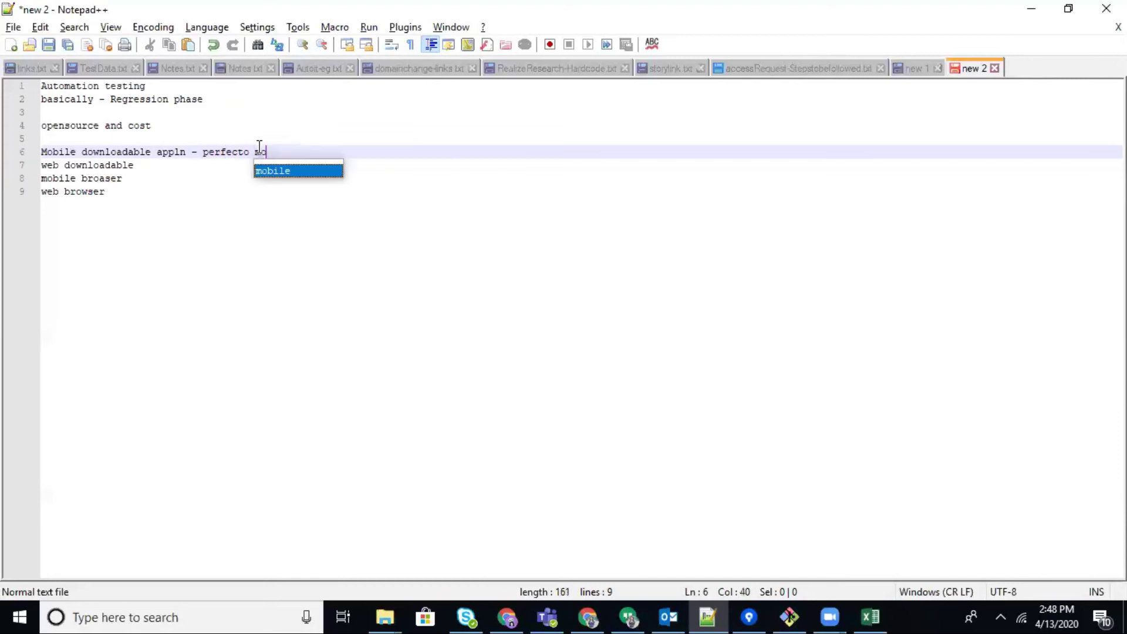
text(bile,)
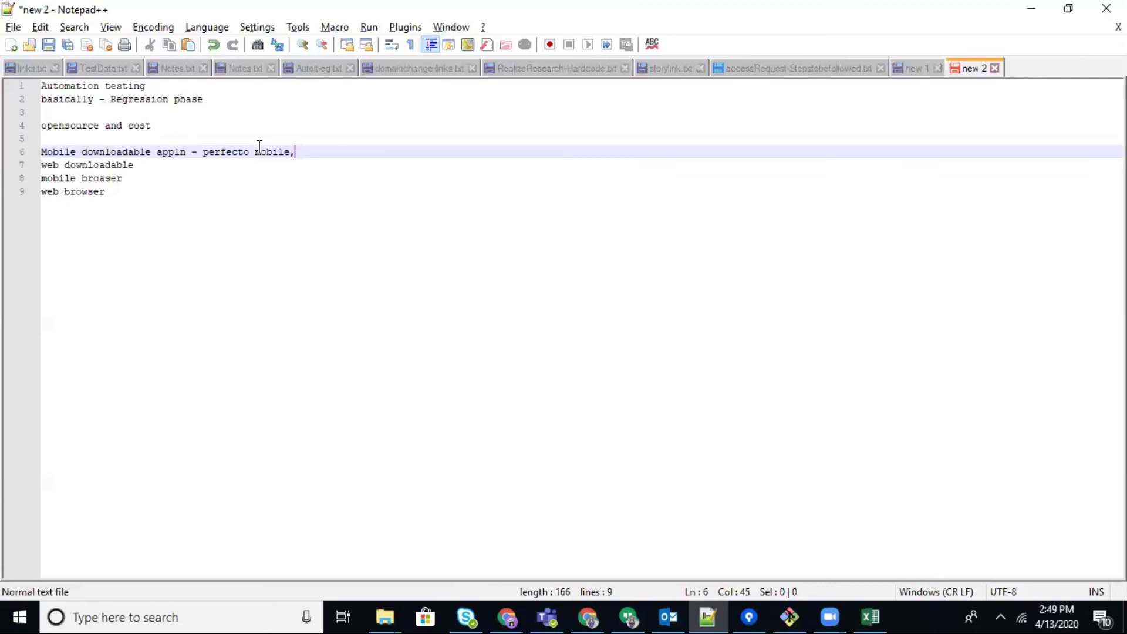
text(appi)
text(um)
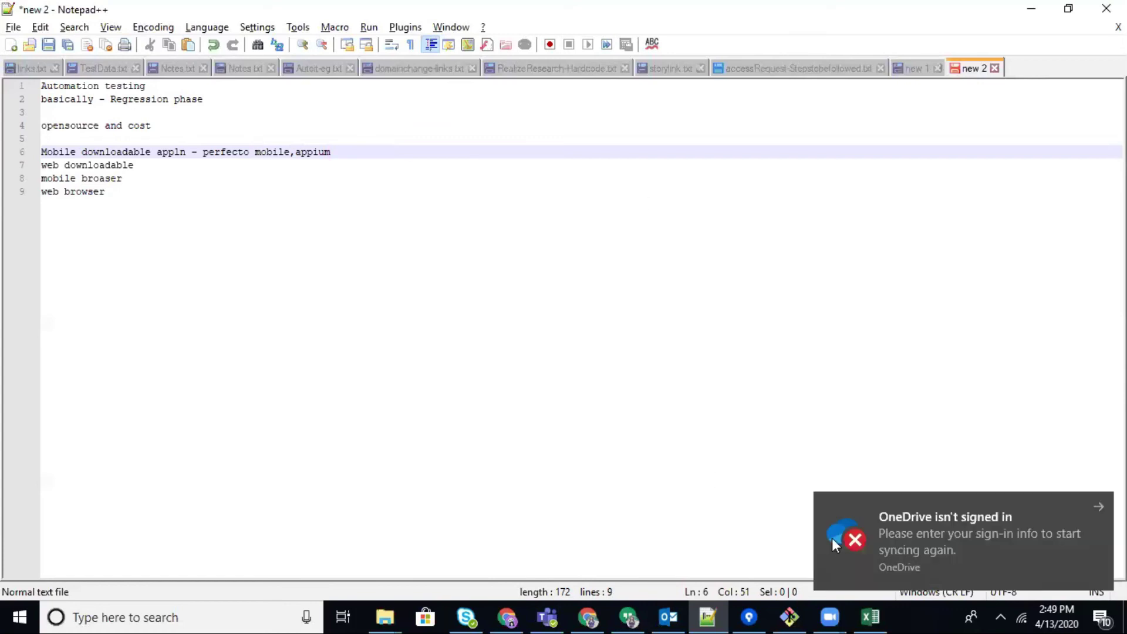
click(831, 540)
click(707, 617)
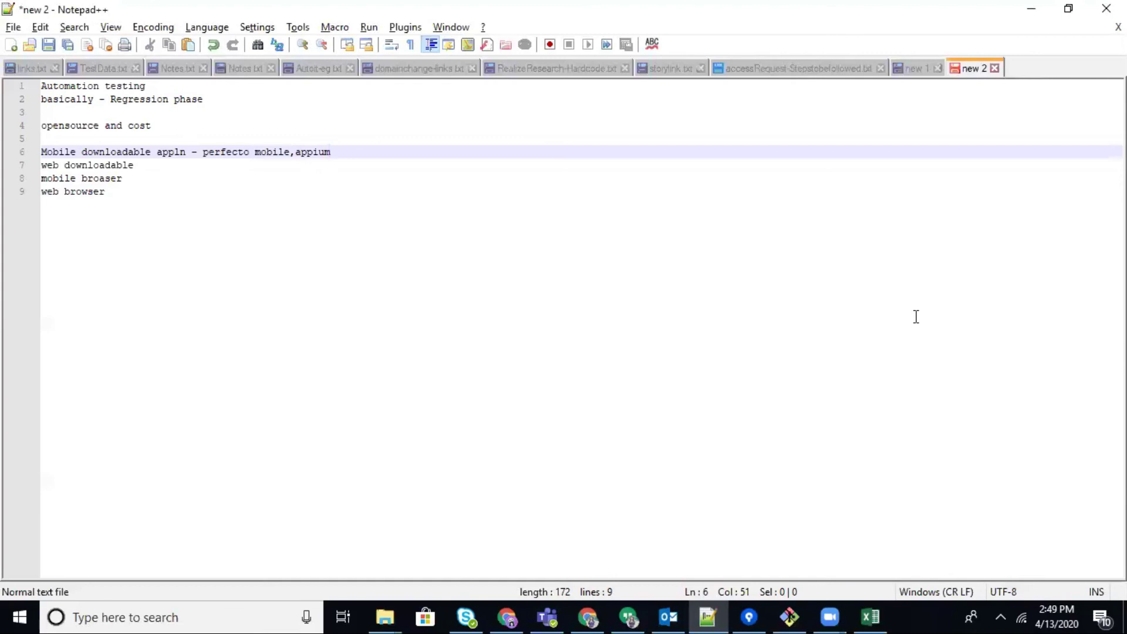
click(174, 172)
Step: Append '- selenium,qtp' to the 'mobile broaser' line and select the tool names
click(186, 162)
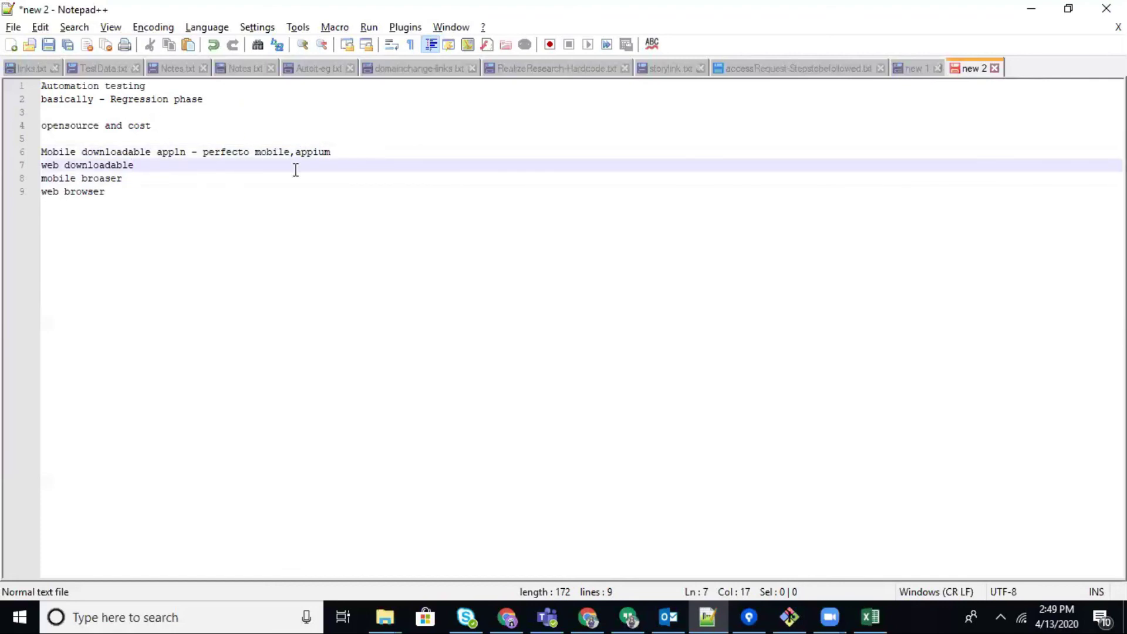
click(154, 176)
text(el)
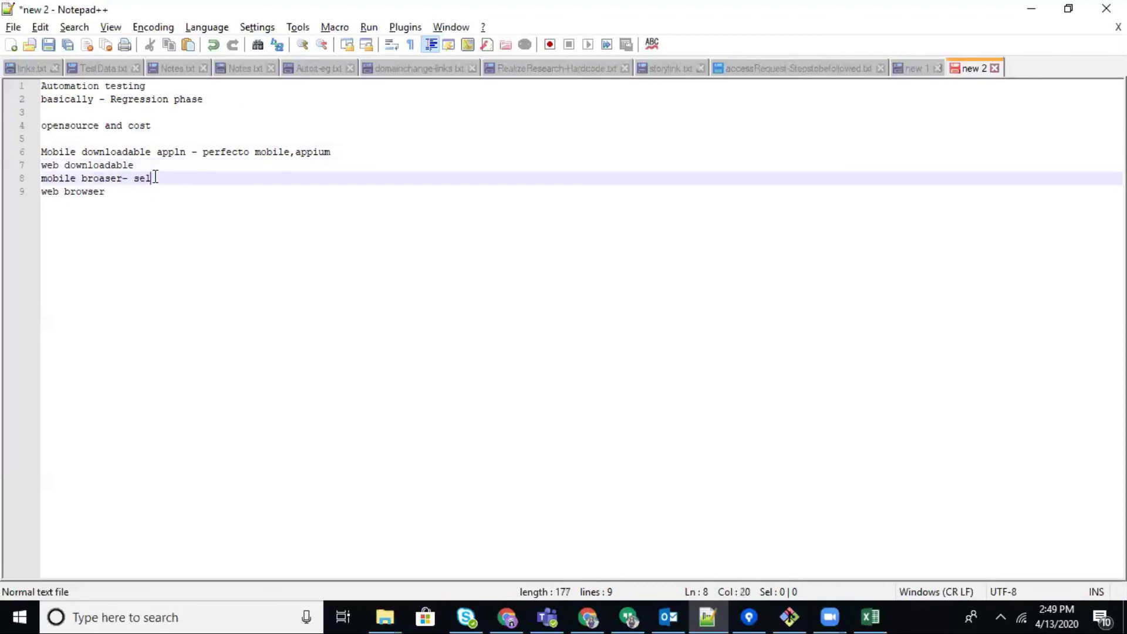
text(enium,q)
text(tp)
drag(135, 178, 209, 181)
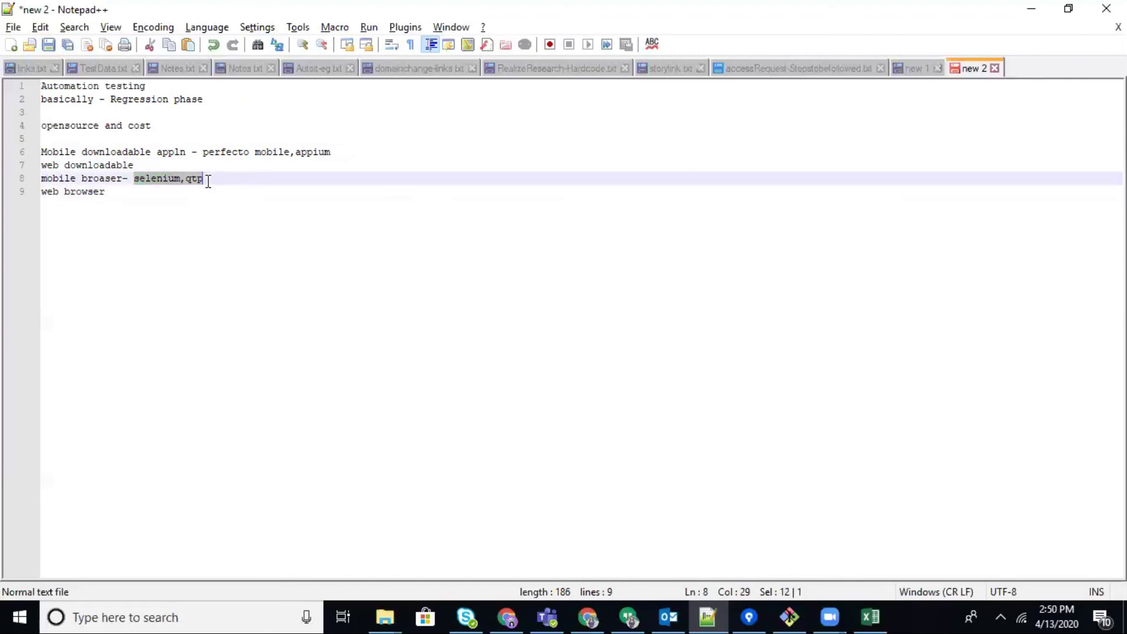